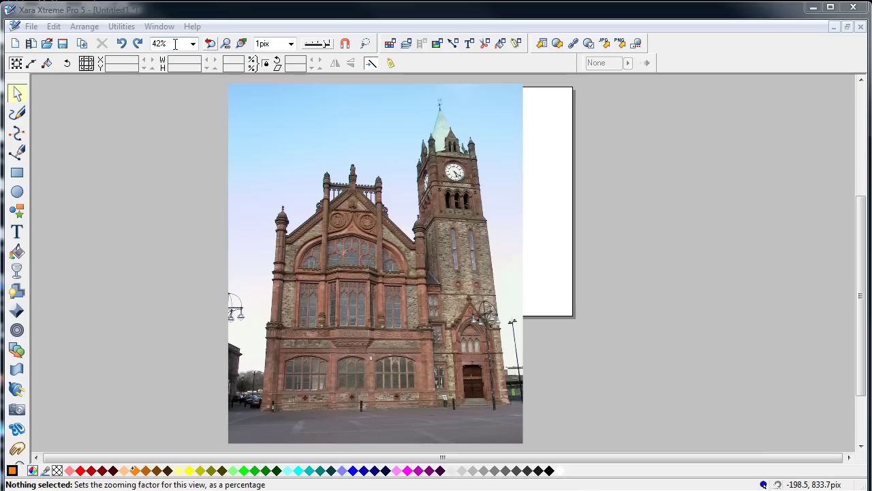
Add a new layer, Layer 2, above the photo's Layer 1 for drawing the guide lines.
left_click(17, 133)
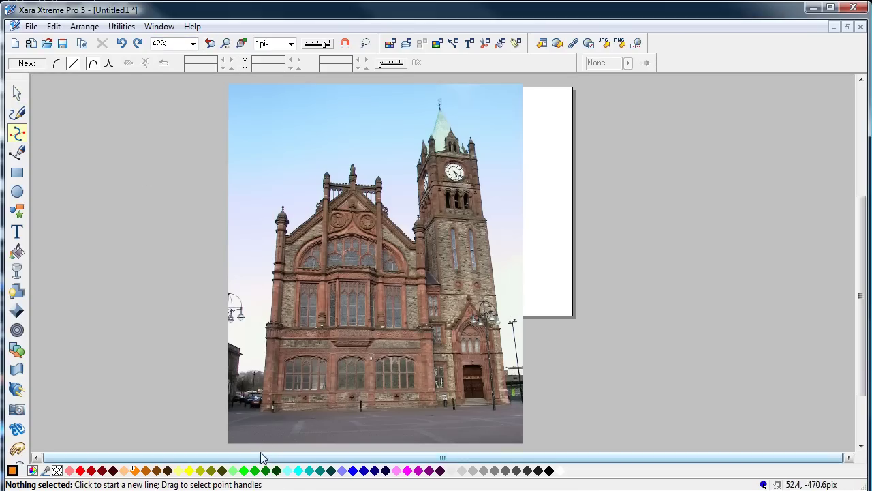
left_click(407, 44)
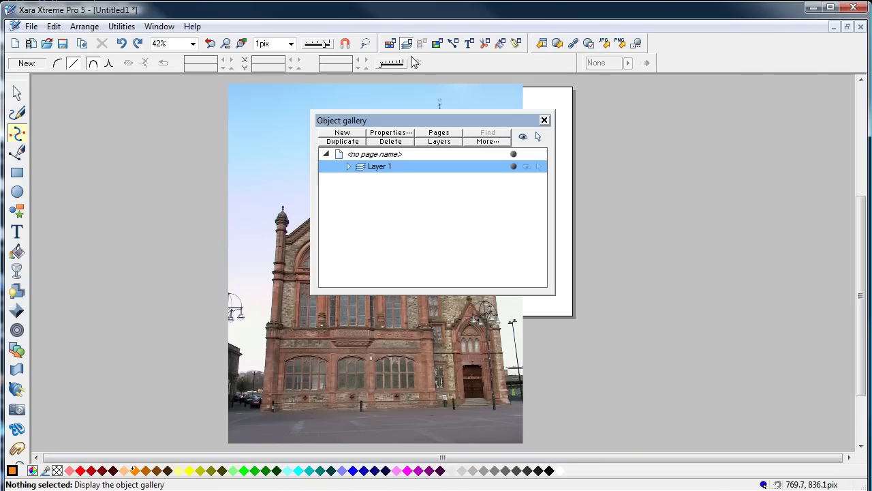
left_click(342, 133)
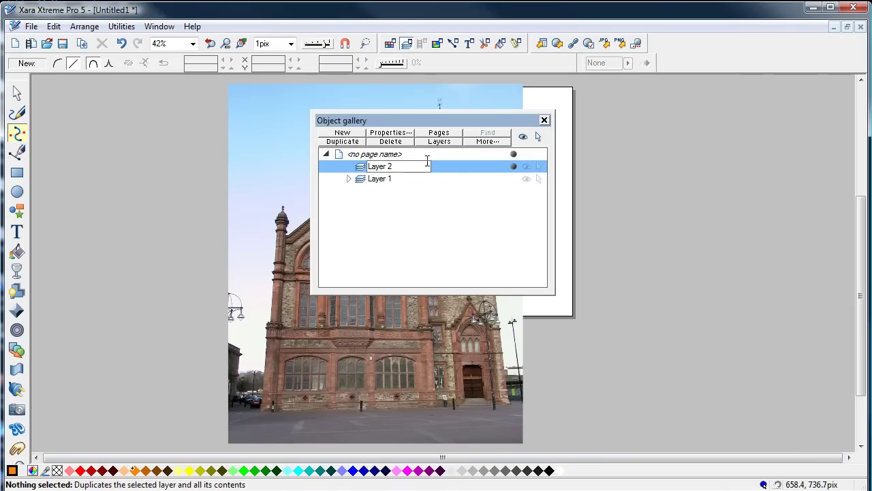
left_click(544, 120)
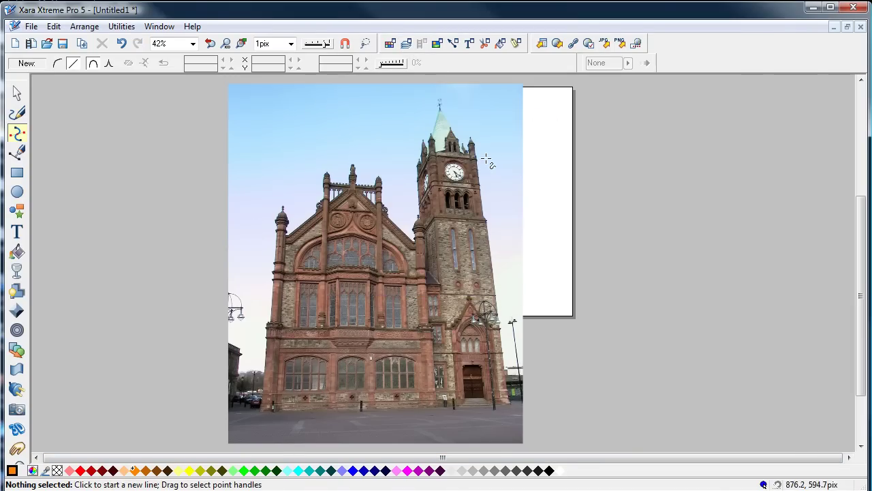
Draw a vertical guide line over the photo, set its width to 2pix and nudge it right to about X 36 pix, near the building's left side.
left_click(257, 448)
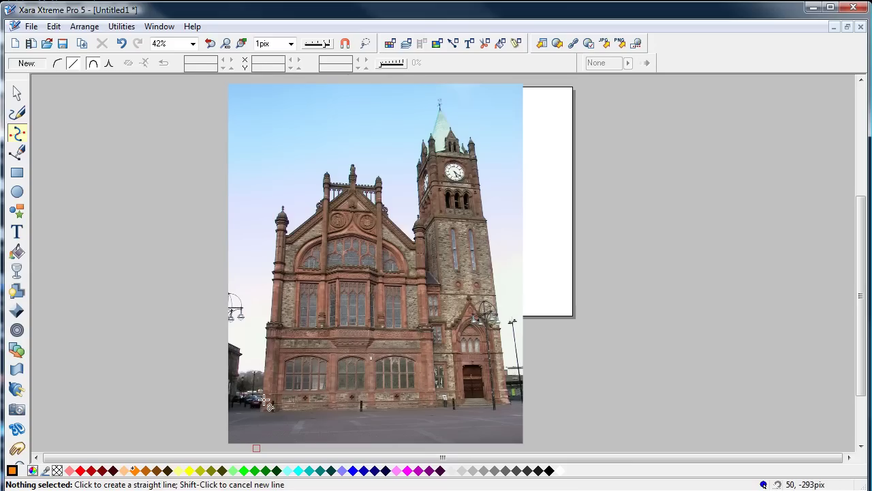
left_click(284, 81)
left_click(18, 93)
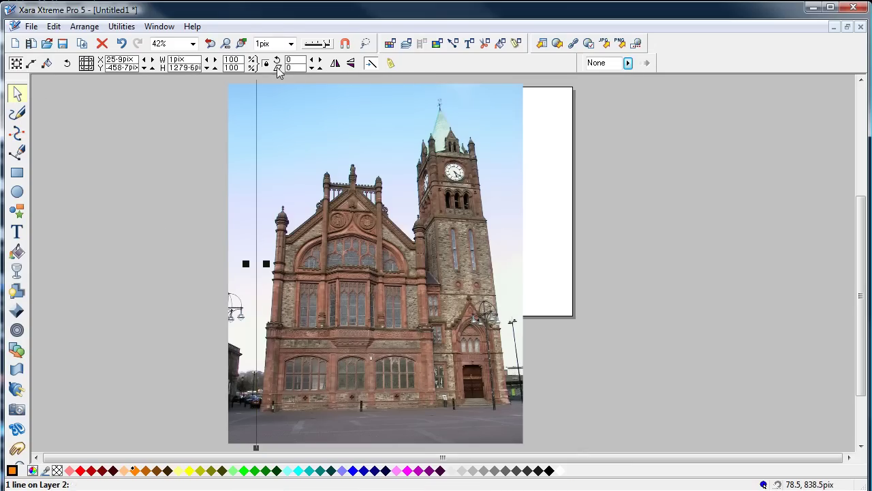
left_click(291, 42)
left_click(264, 91)
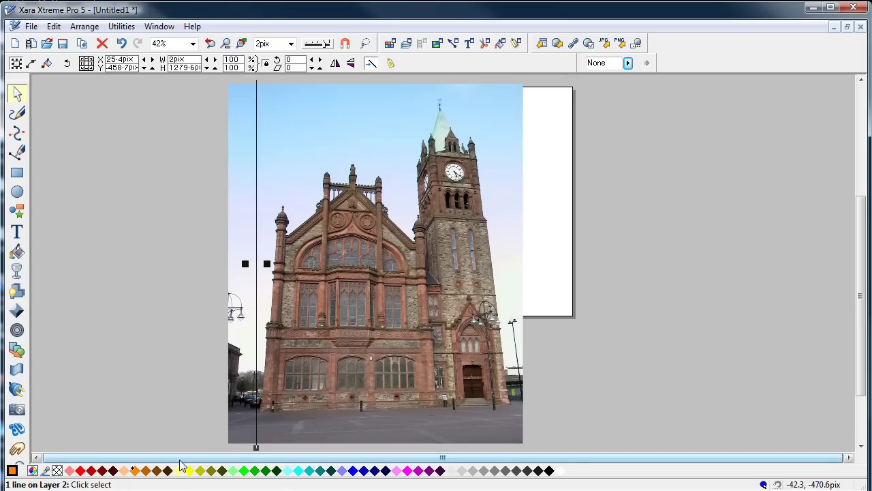
key("Right")
key("Right")
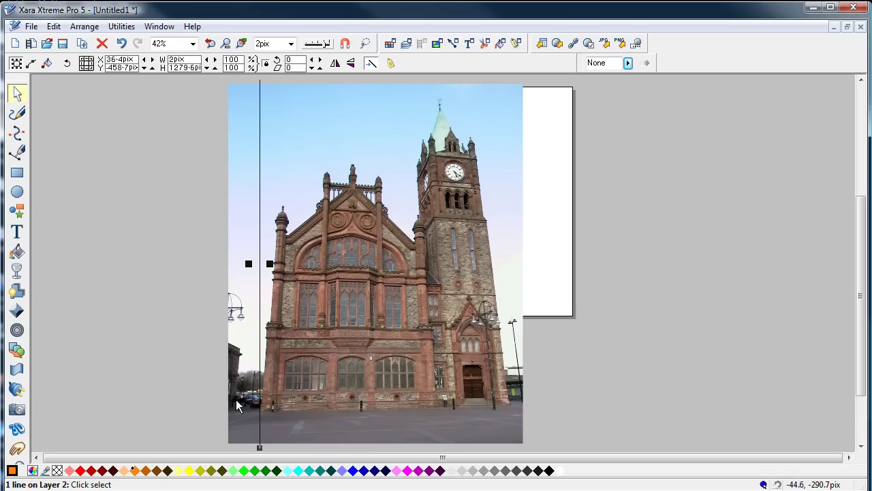
Duplicate the vertical guide line and move the copy right to about X 906 pix, beside the base of the clock tower.
key("ctrl")
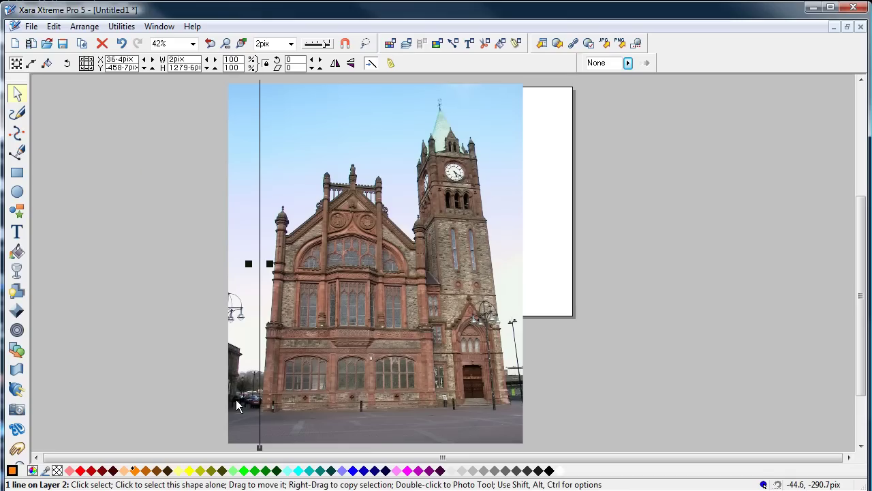
key("shift+Right")
key("shift+Right")
key("shift+Right")
key("shift+Right")
key("shift+Right")
key("shift+Right")
key("shift+Right")
key("shift+Right")
key("shift+Right")
key("shift+Right")
key("shift+Right")
key("shift+Right")
key("shift+Right")
key("shift+Right")
key("shift+Right")
key("shift+Right")
key("shift+Right")
key("shift+Right")
key("shift+Right")
key("shift+Right")
key("shift+Right")
key("shift+Right")
key("shift+Right")
key("shift+Right")
key("shift+Right")
key("shift+Right")
key("shift+Right")
key("shift+Right")
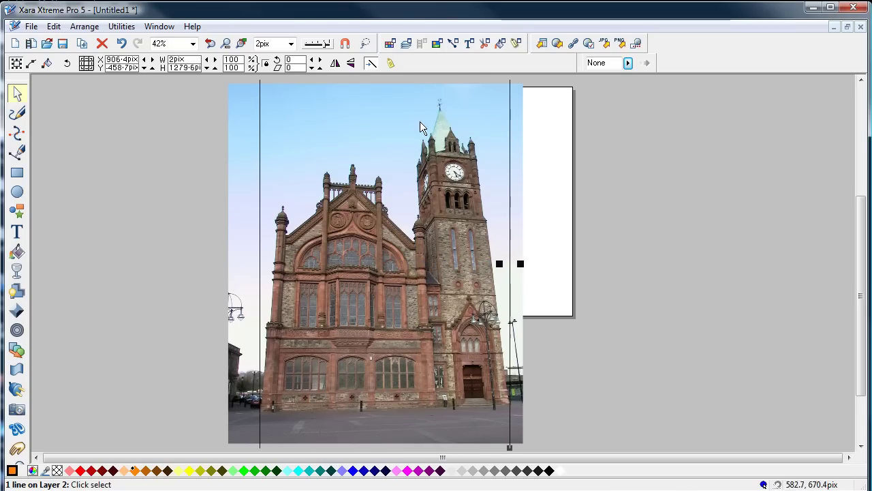
left_click(123, 122)
Draw a horizontal guide line about 1477 pix long across the lower facade and place copies at the building's base and the gable's peak.
left_click(17, 133)
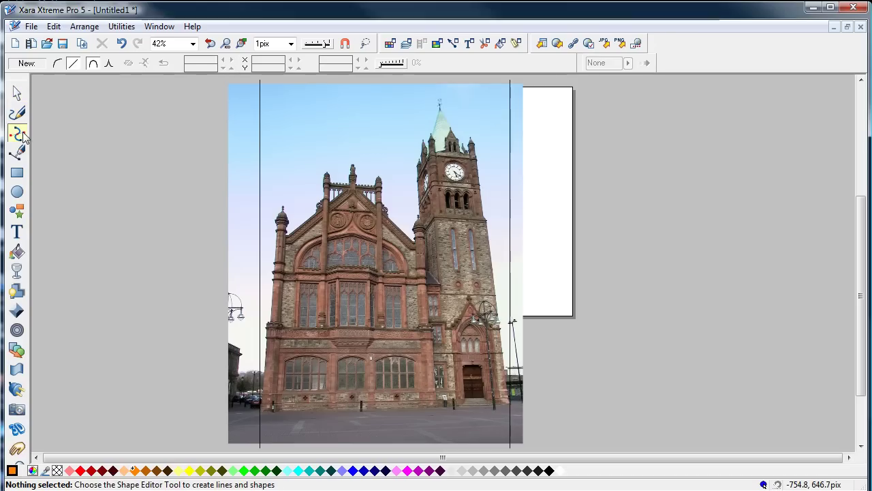
left_click(215, 339)
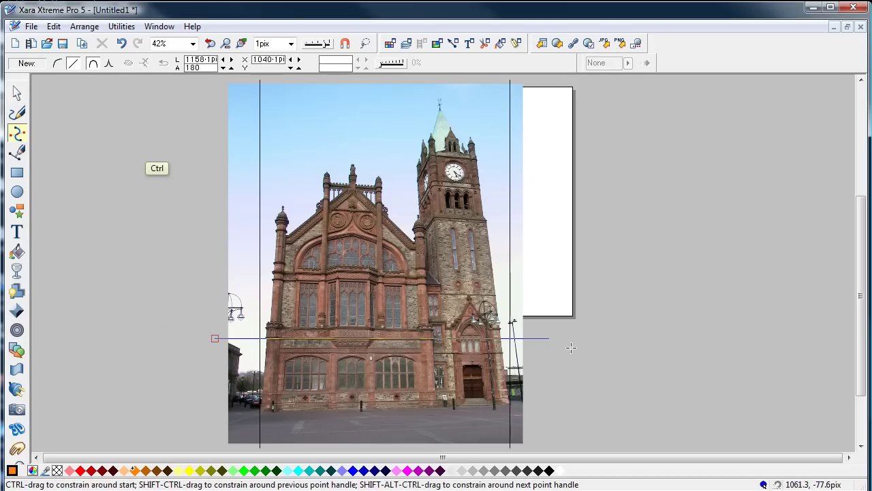
left_click(640, 338)
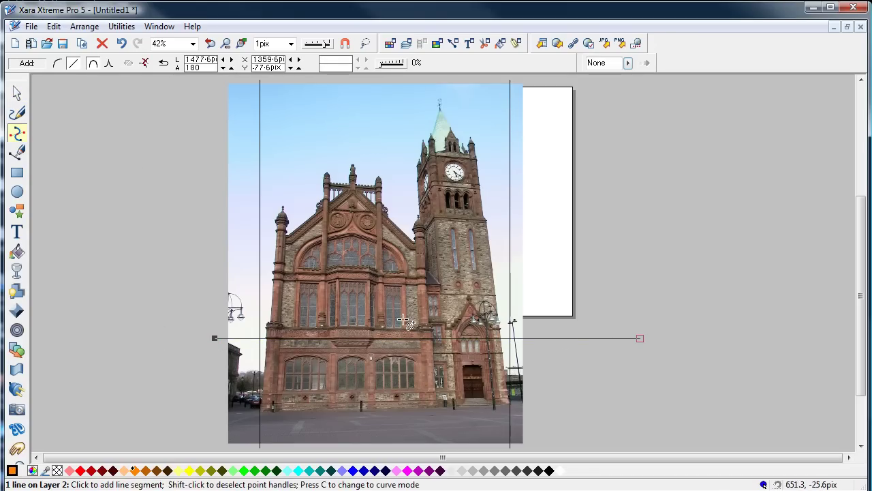
left_click(17, 93)
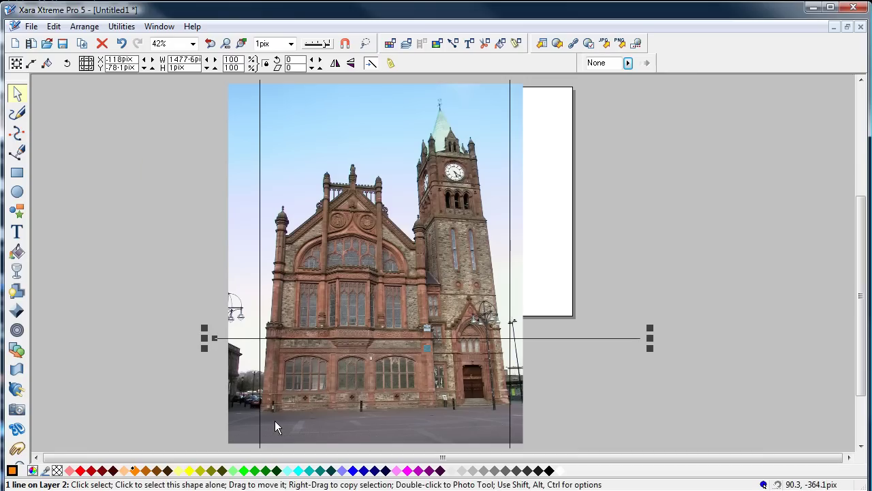
left_click_drag(598, 338, 598, 416)
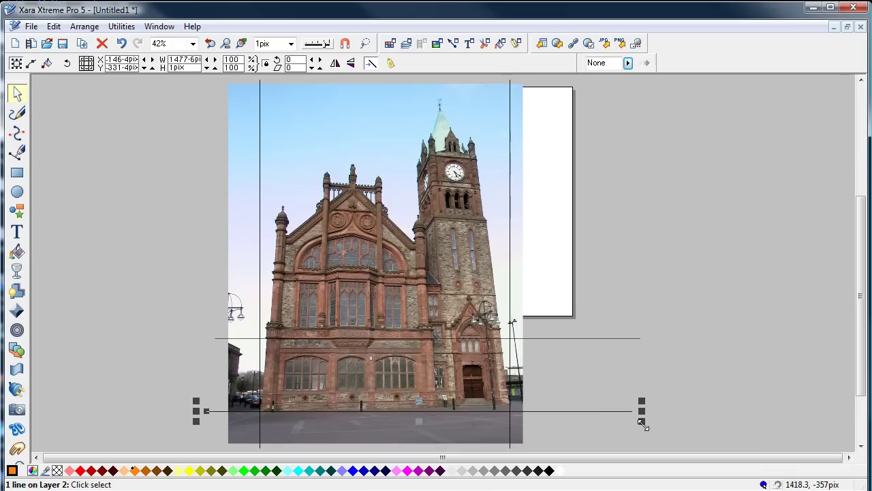
left_click_drag(607, 412, 625, 170)
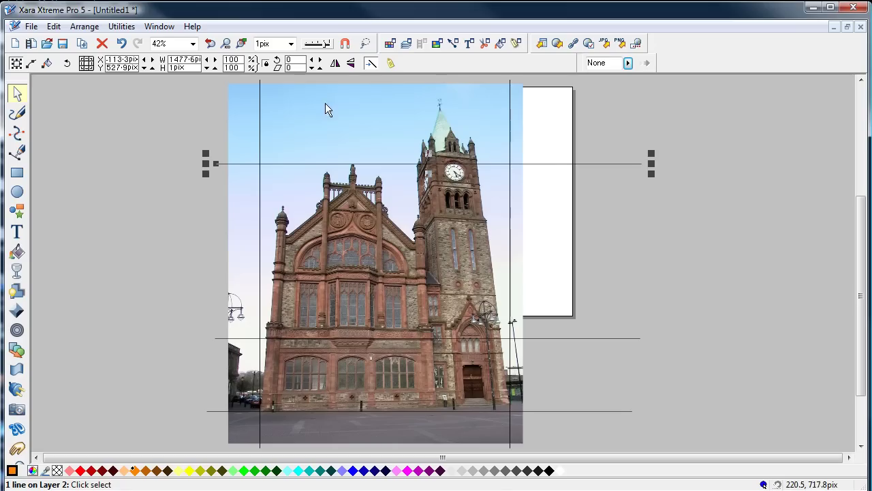
Lock Layer 2 with the guide lines and make Layer 1 the active layer.
left_click(406, 43)
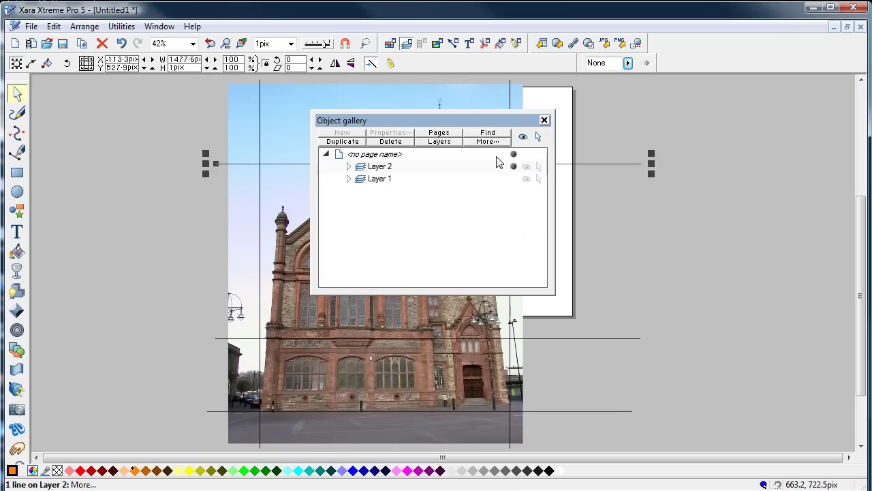
left_click(412, 169)
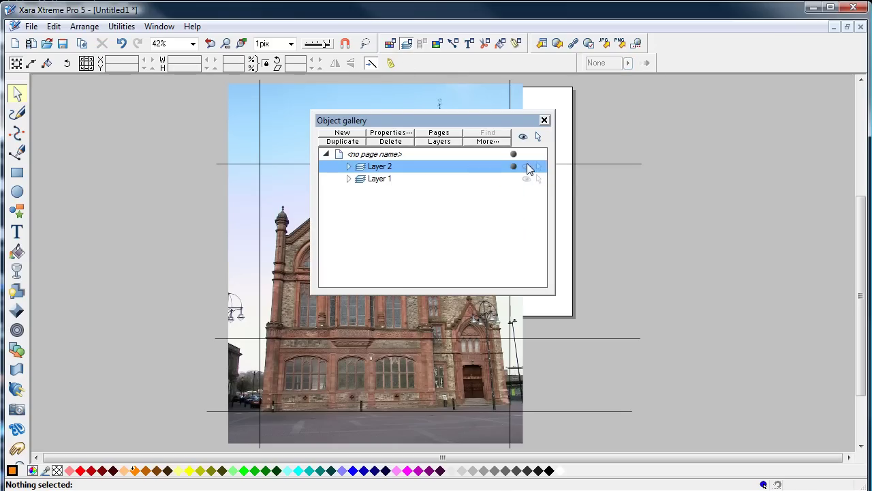
left_click(501, 181)
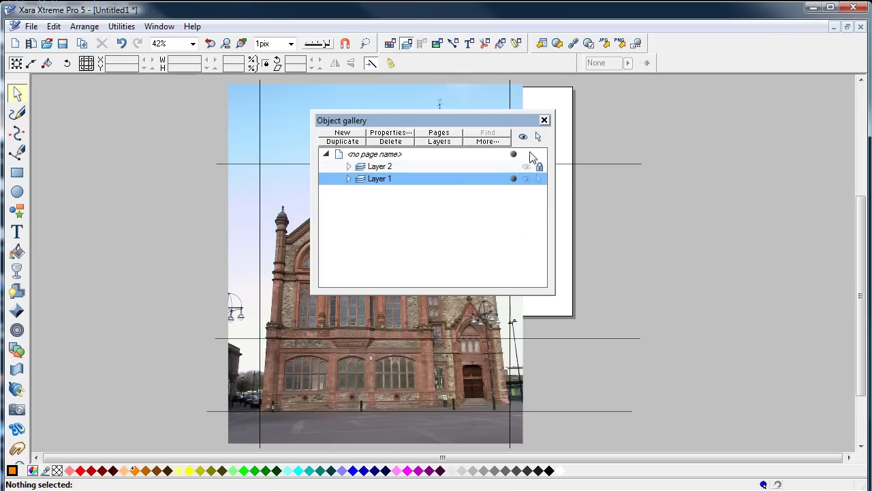
left_click(544, 120)
Apply a default perspective mould to the building photo.
left_click(406, 134)
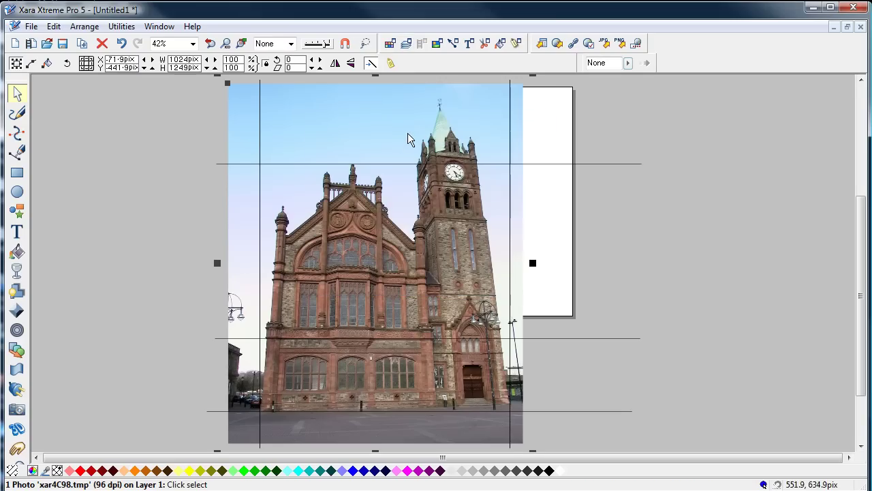
left_click(17, 368)
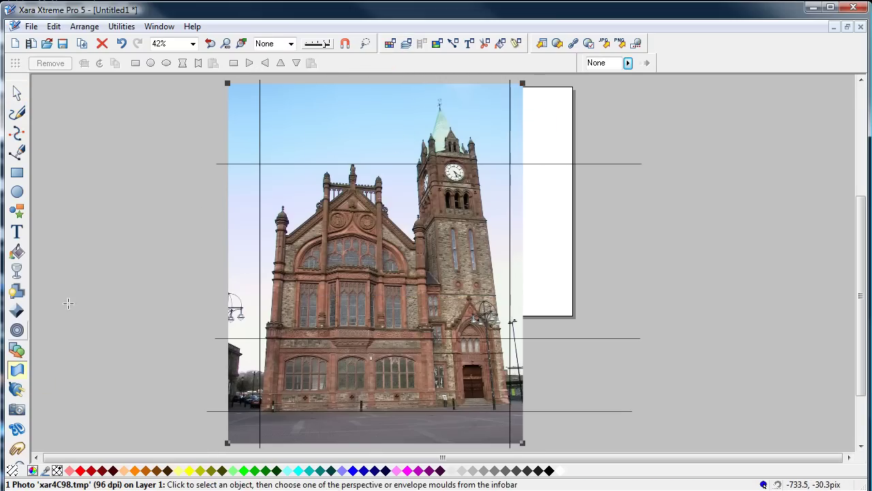
left_click(234, 63)
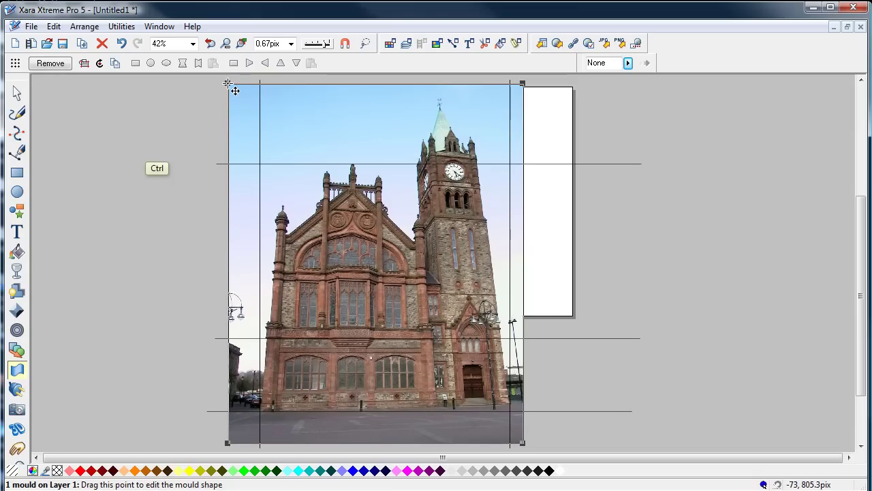
Pull the mould's two upper corners horizontally outward until the building's sides run parallel to the vertical guide lines.
left_click_drag(227, 84, 194, 84)
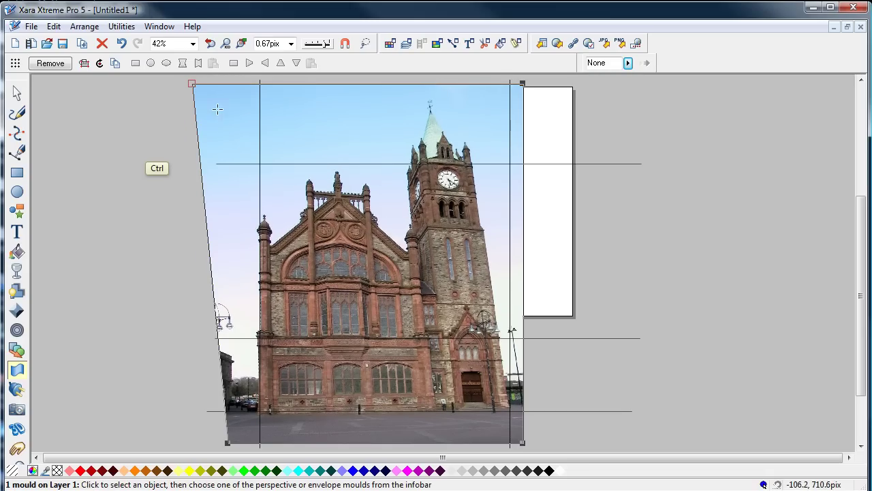
left_click_drag(196, 85, 196, 84)
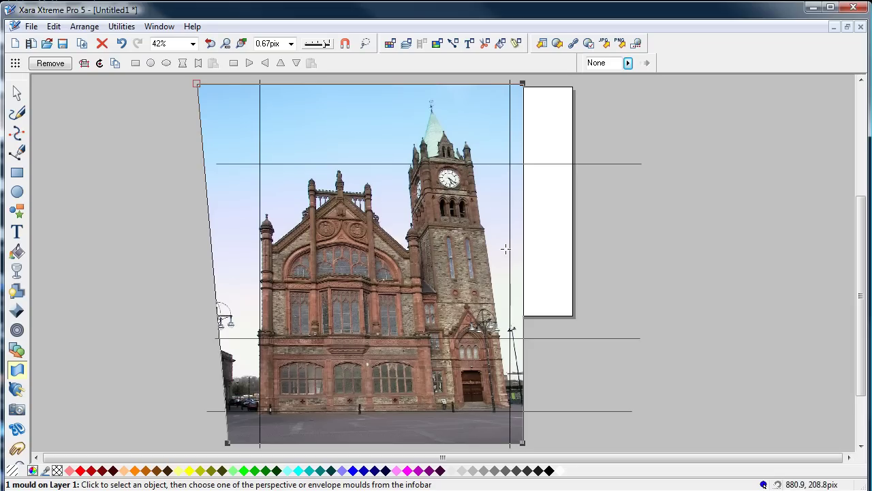
key("ctrl")
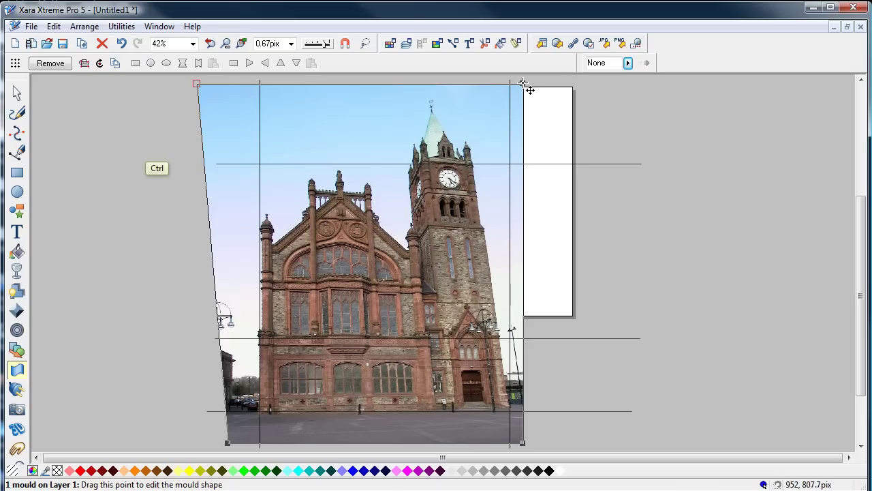
left_click_drag(532, 88, 580, 84)
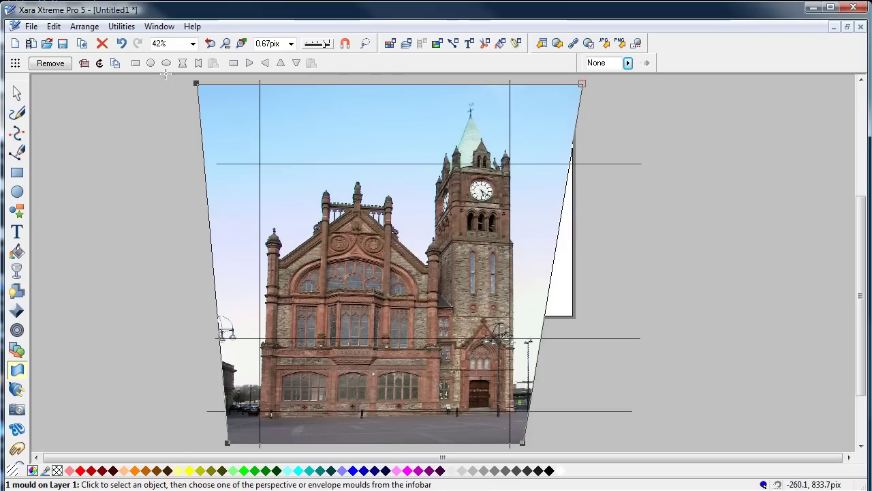
Stretch the moulded photo's top edge upward and raise its bottom edge so the base meets the lowest guide line, about 1313 pix high.
left_click(17, 93)
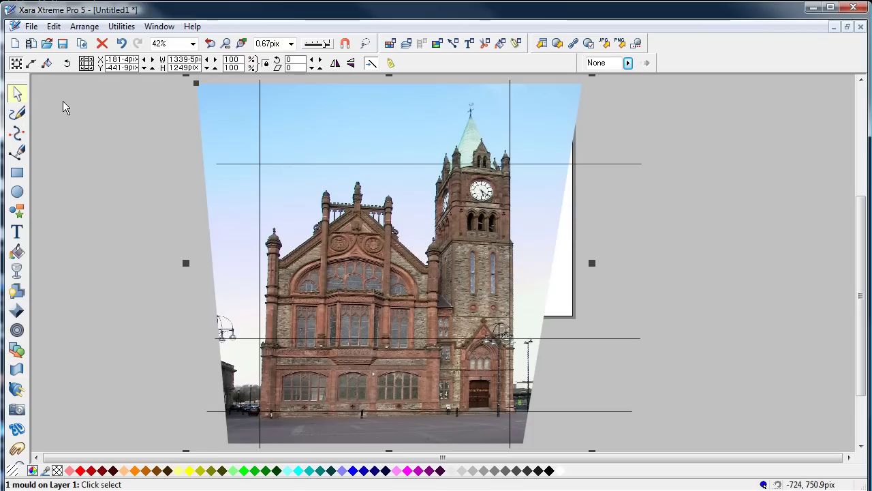
left_click(512, 81)
left_click(508, 87)
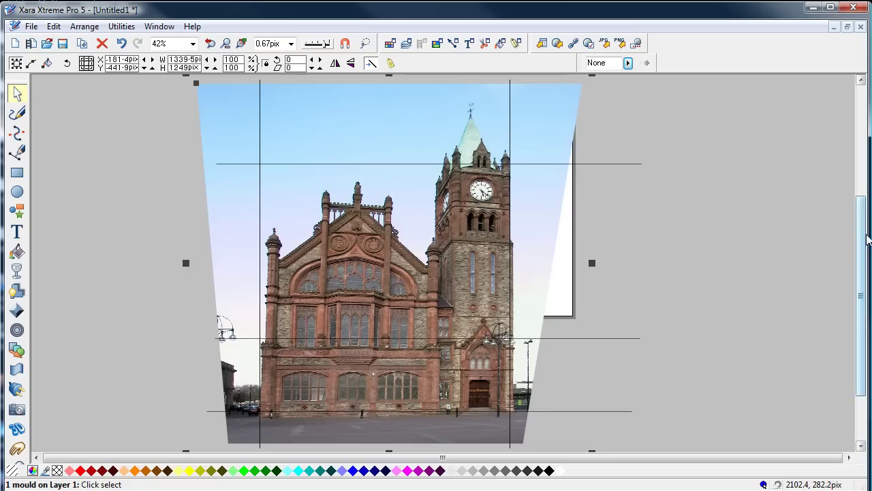
left_click_drag(860, 239, 860, 212)
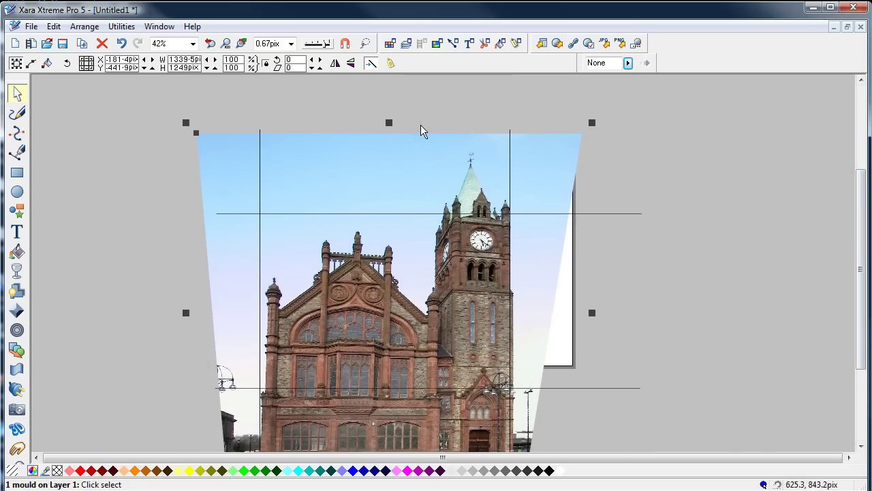
left_click_drag(389, 123, 388, 103)
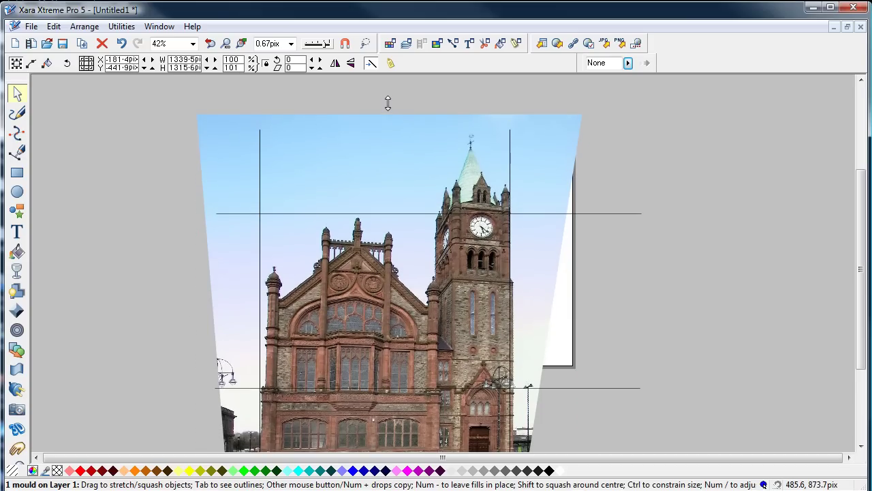
left_click_drag(388, 102, 389, 108)
left_click_drag(861, 239, 861, 303)
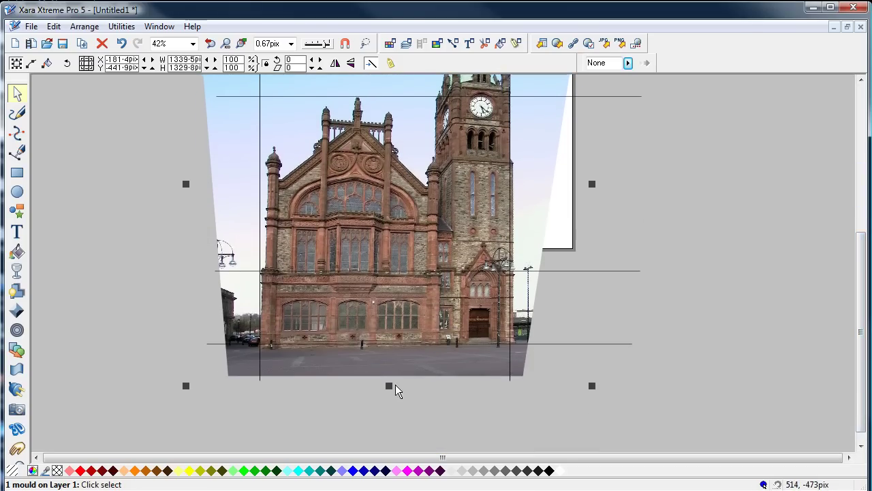
left_click_drag(388, 385, 385, 381)
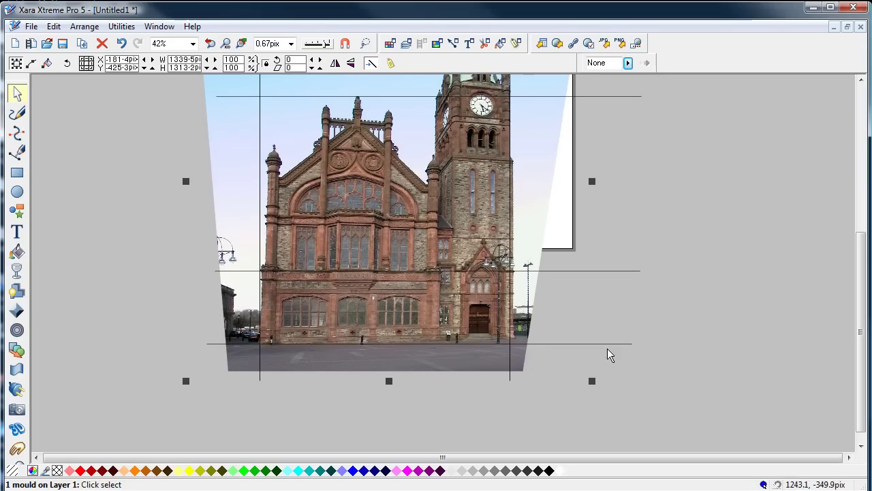
Pull the mould's upper-left corner slightly farther outward horizontally, making the moulded photo about 1366 pix wide.
left_click_drag(861, 329, 860, 271)
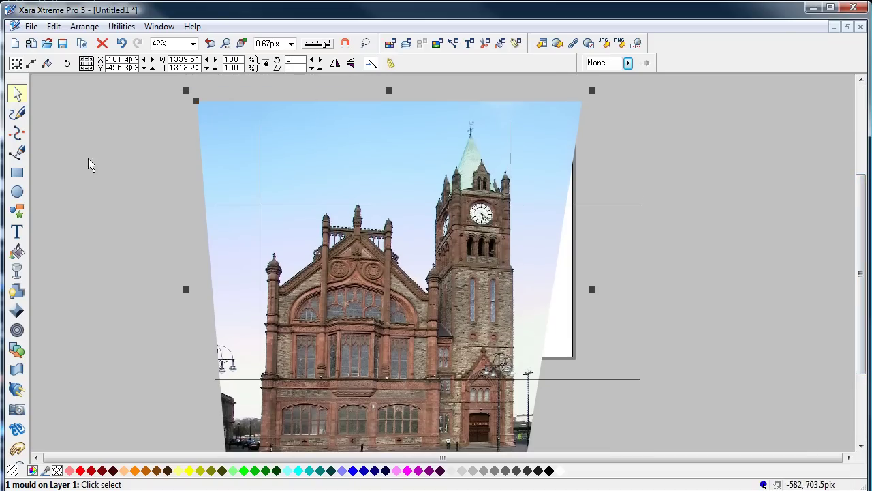
left_click(17, 369)
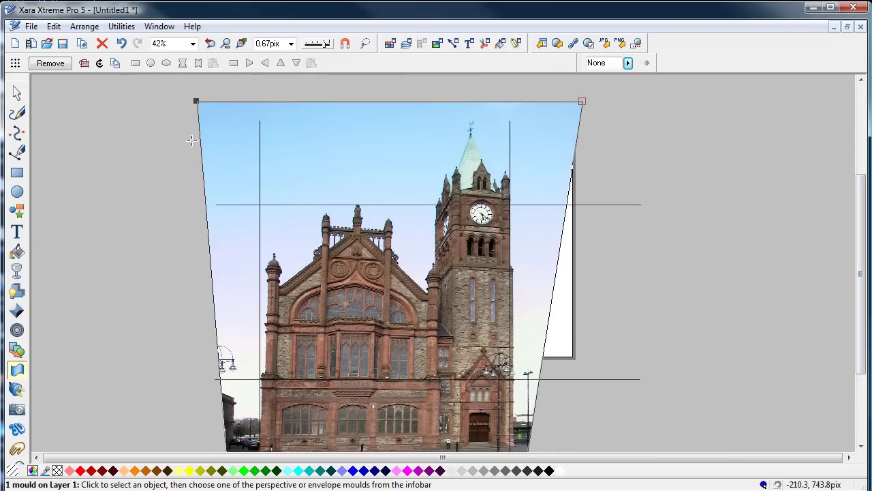
key("ctrl")
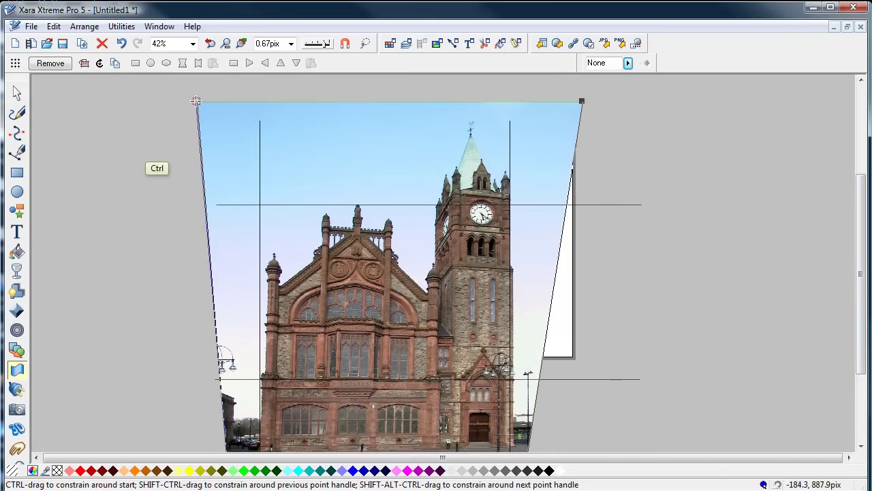
left_click_drag(195, 101, 189, 101)
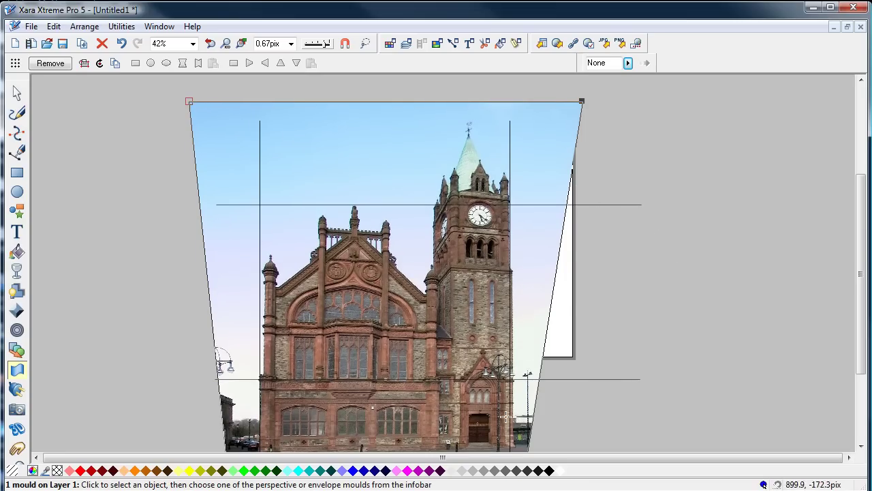
Hide Layer 2 with the guide lines.
left_click_drag(863, 227, 864, 256)
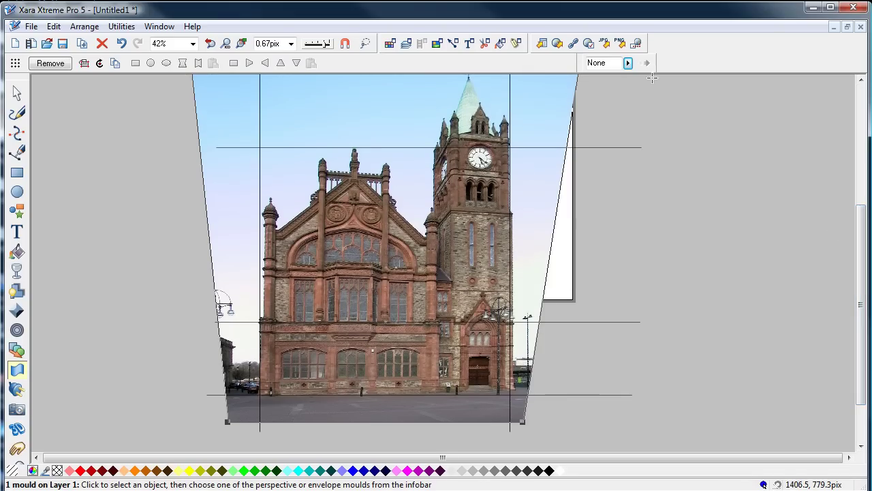
left_click(407, 43)
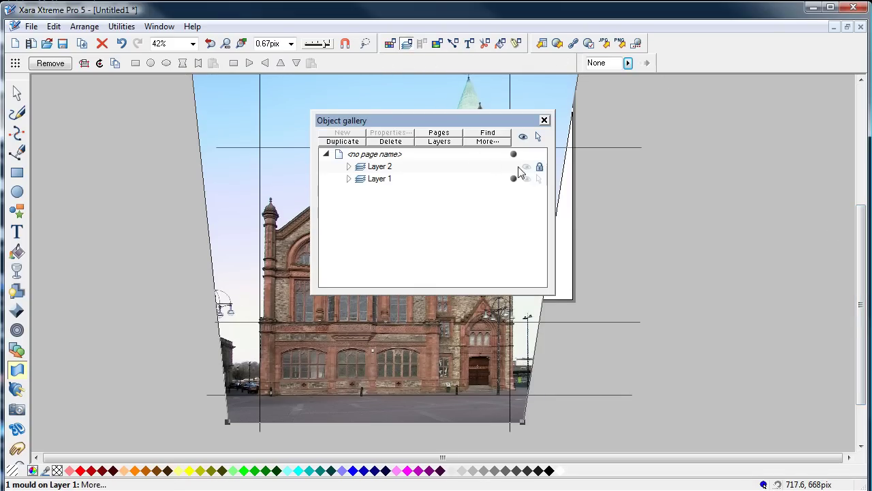
left_click(529, 173)
left_click_drag(475, 121, 680, 125)
left_click(740, 120)
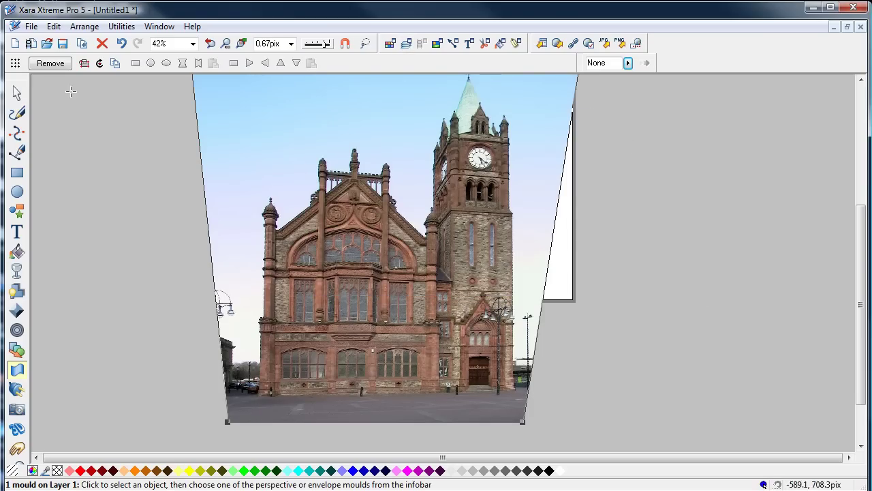
Replace the moulded photo with a true colour bitmap copy of it, moved to where the moulded photo stood.
left_click(17, 93)
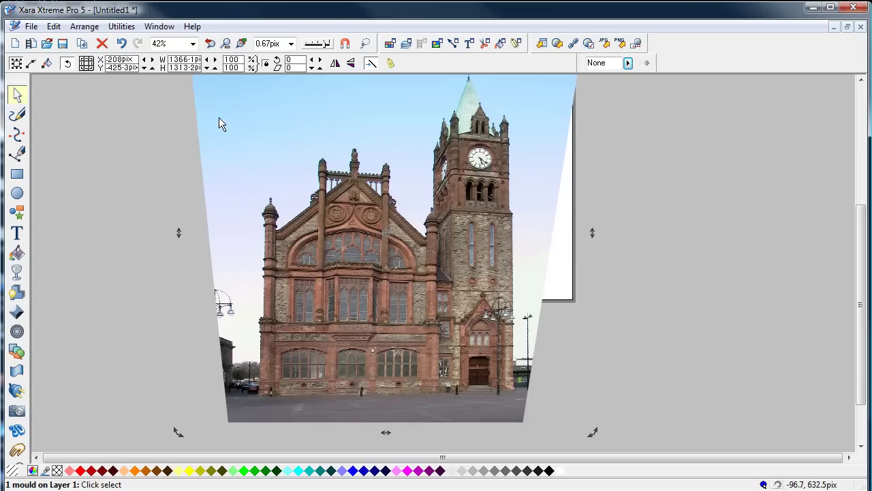
left_click(85, 26)
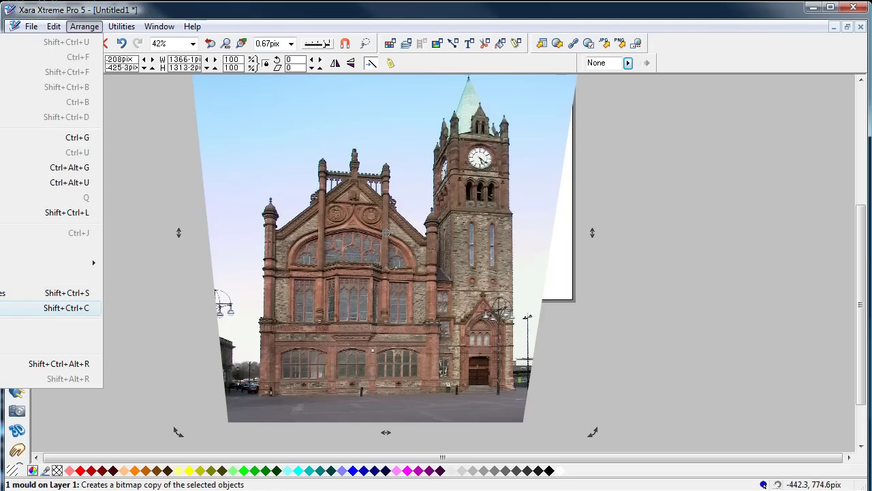
left_click(75, 308)
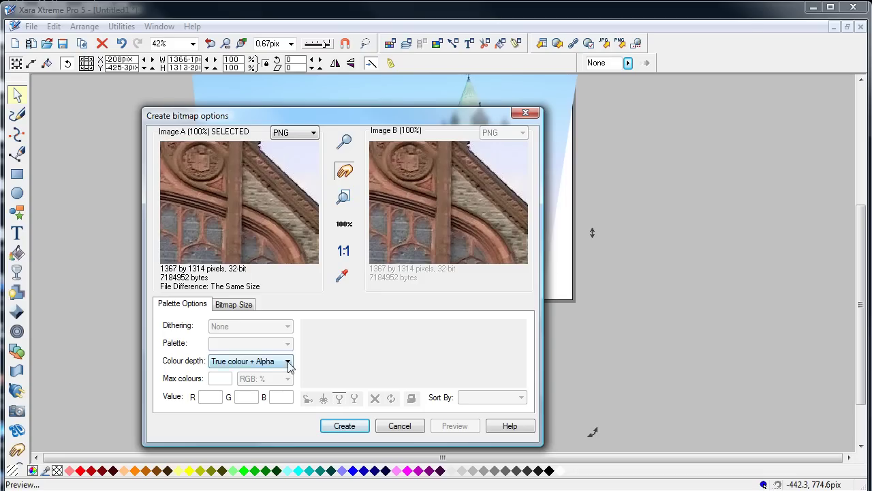
left_click(289, 366)
left_click(266, 383)
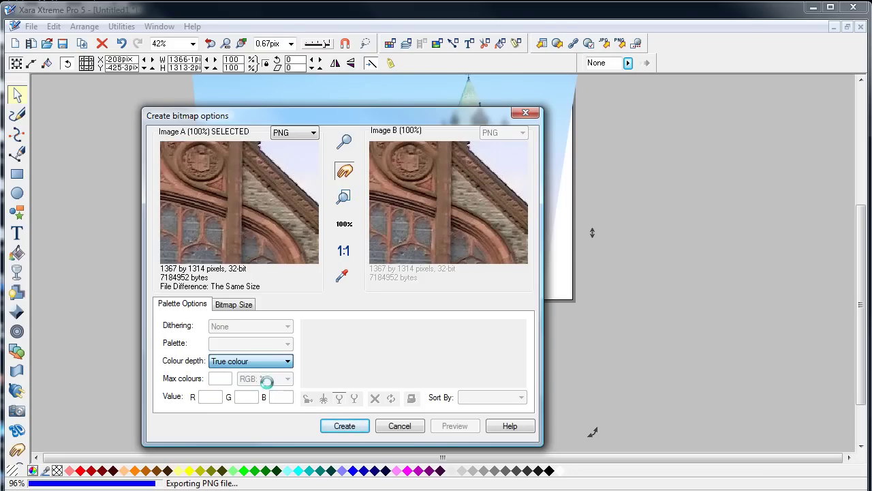
left_click(344, 426)
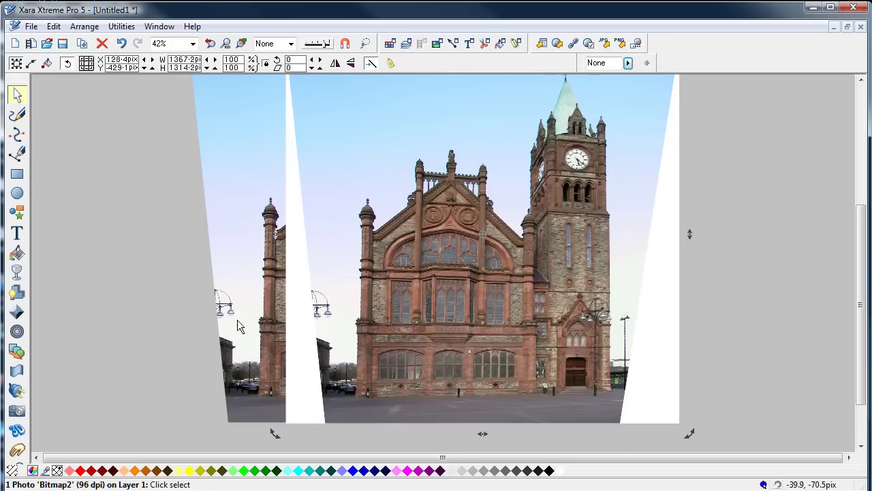
key("Delete")
left_click_drag(474, 228, 362, 249)
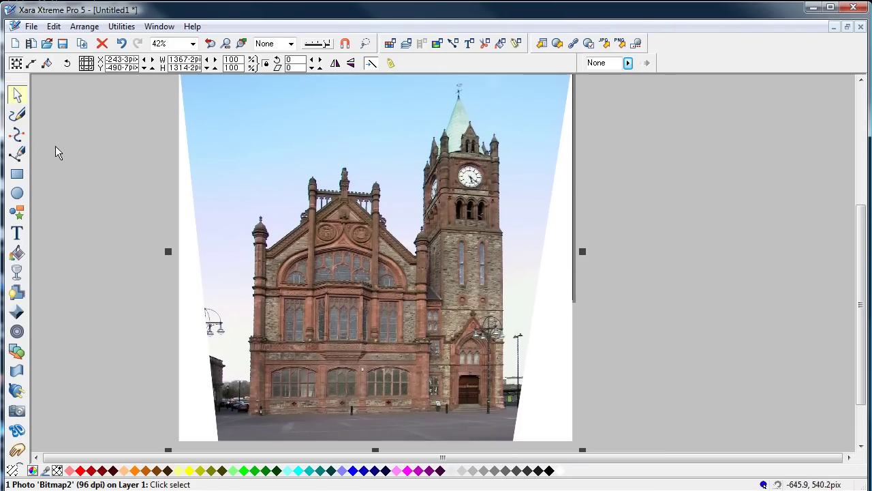
Draw a crop rectangle about 918 by 1176 pix around the building, with no fill and no outline colour.
left_click(17, 174)
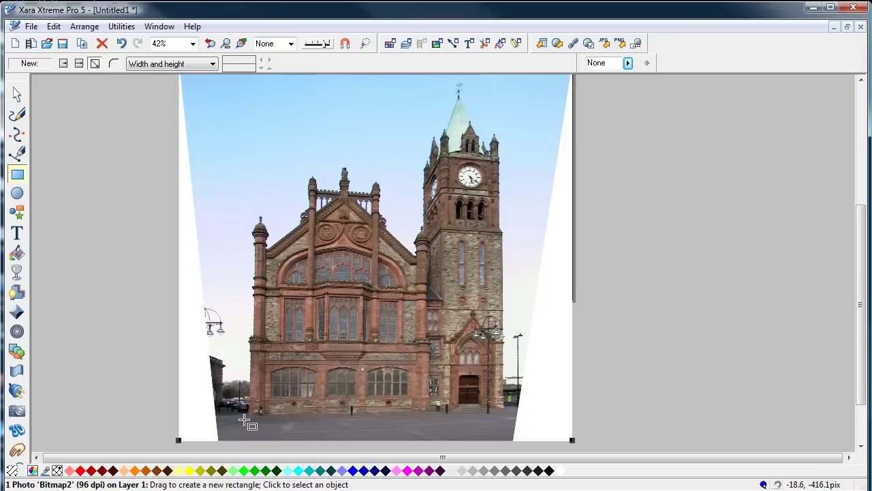
left_click_drag(438, 400, 510, 81)
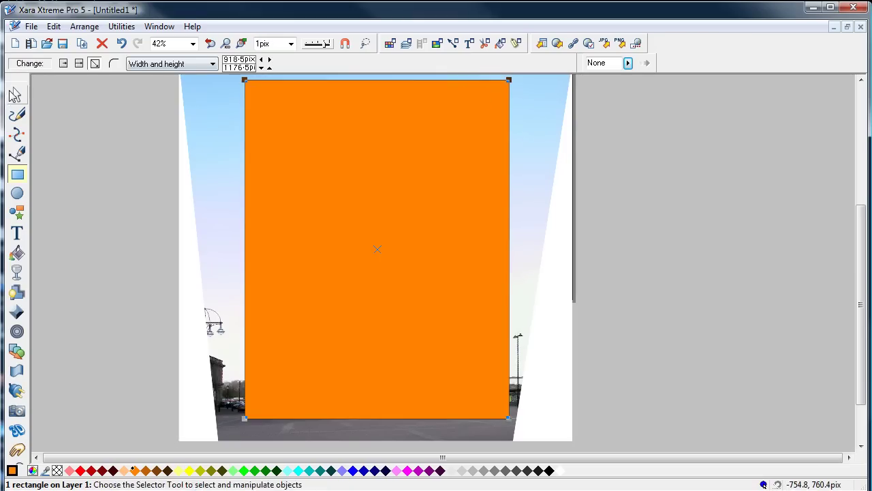
left_click(57, 470)
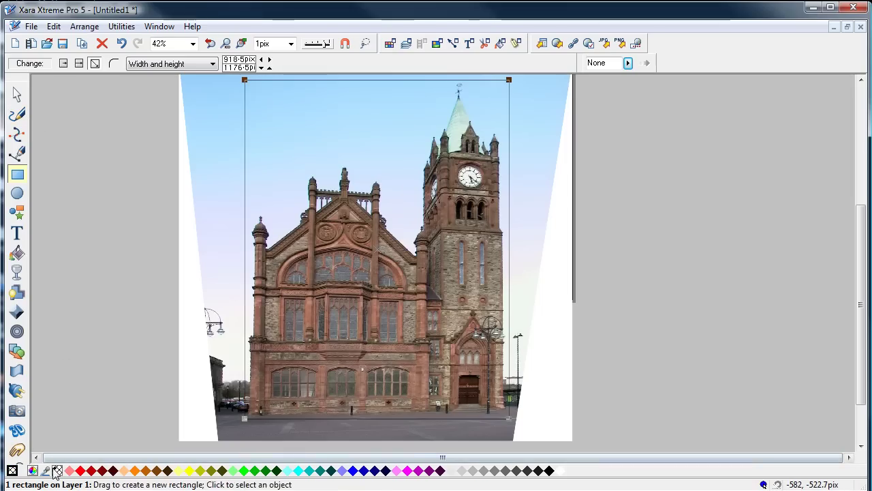
left_click(57, 470, "shift")
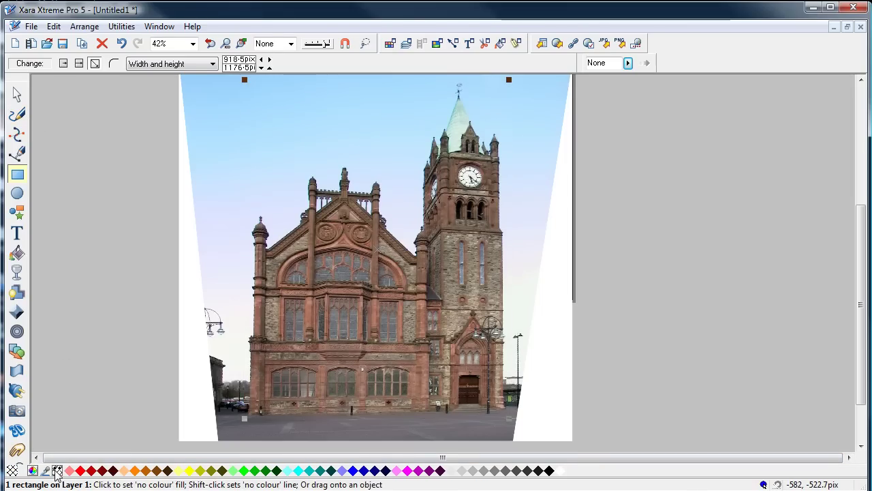
Create a true colour bitmap copy of the area covered by the invisible rectangle.
left_click(82, 27)
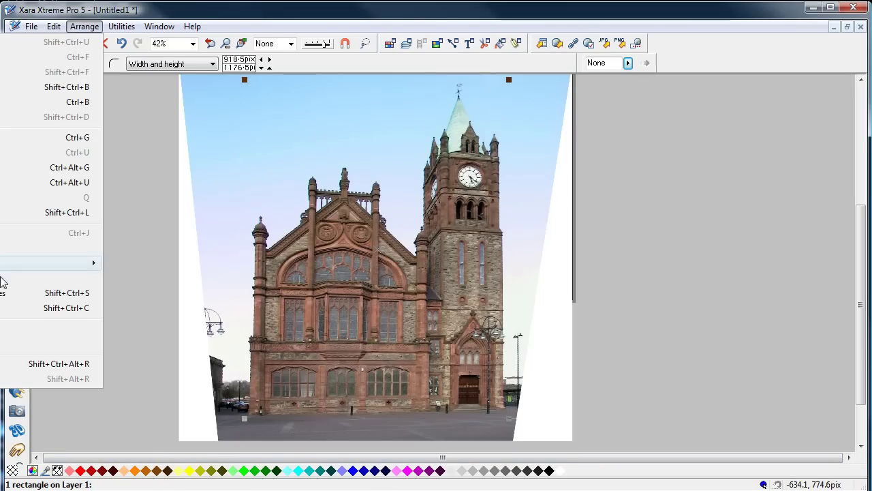
left_click(66, 307)
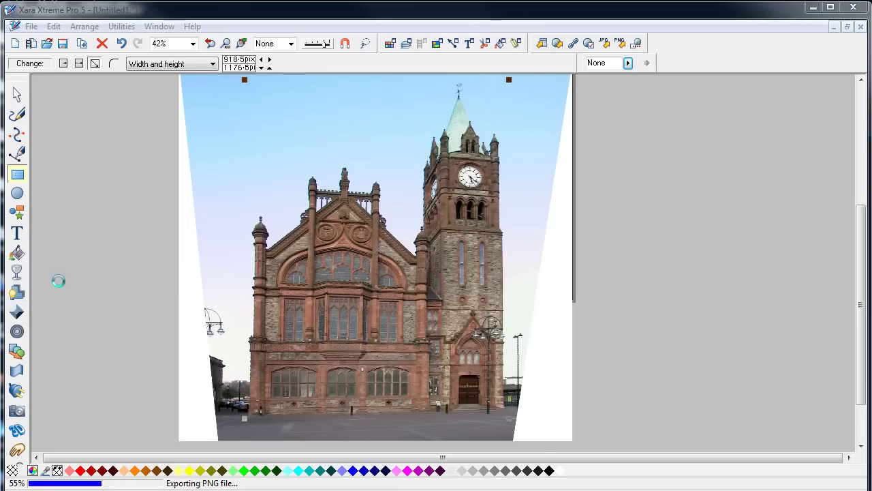
left_click(285, 361)
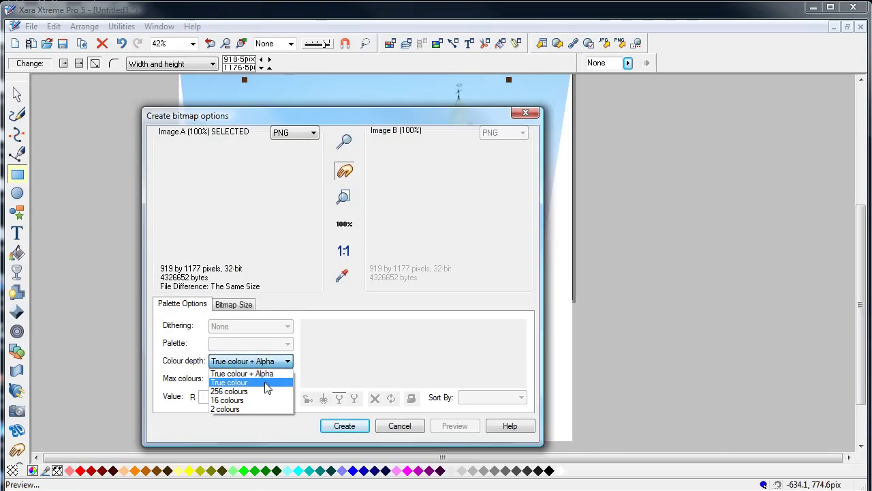
left_click(272, 382)
left_click(342, 426)
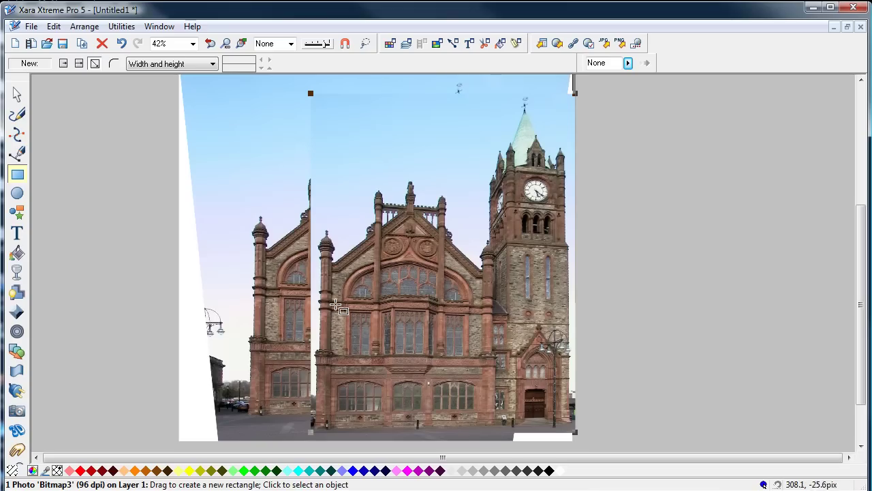
Delete the large uncropped bitmap behind the cropped building photo.
left_click(17, 94)
left_click(248, 173)
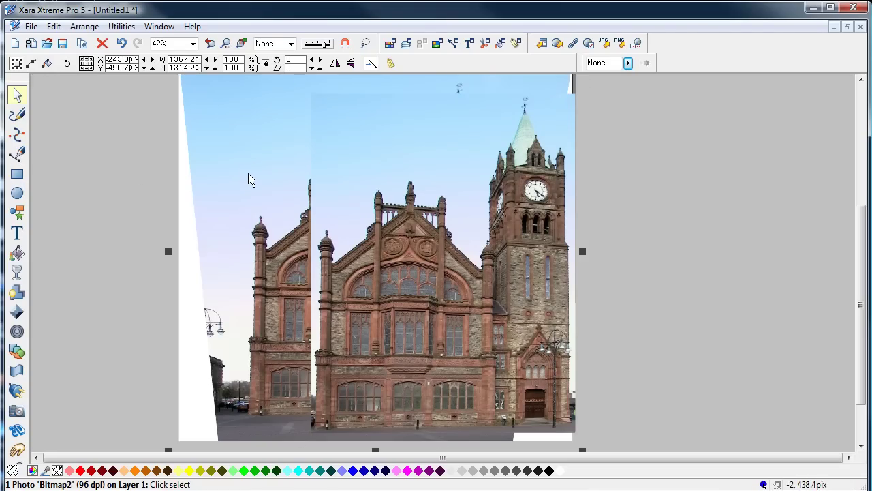
key("Escape")
left_click(481, 229)
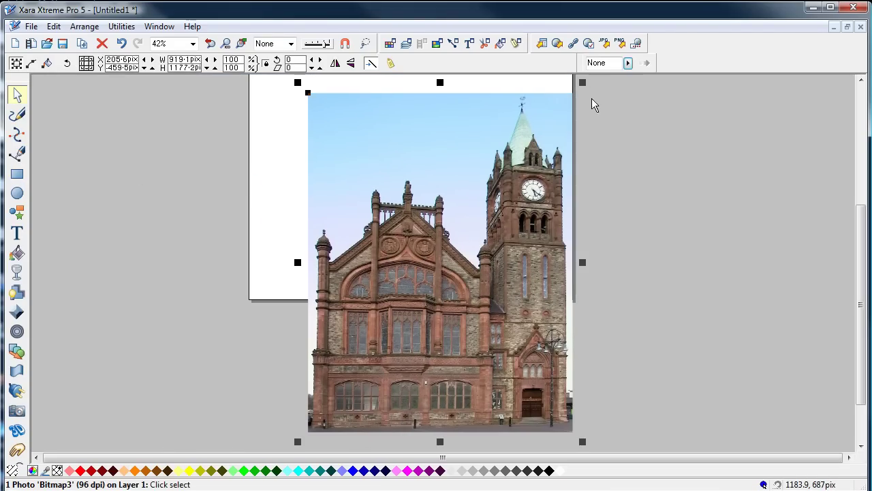
Scale the cropped photo down to about 396 by 507 pix and move it onto the left half of the page.
key("Escape")
left_click(529, 129)
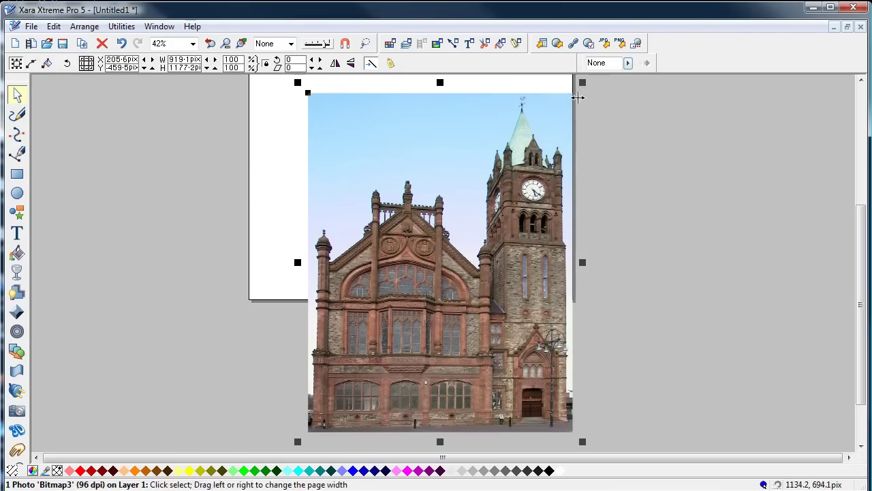
left_click_drag(584, 83, 421, 277)
left_click_drag(381, 340, 356, 164)
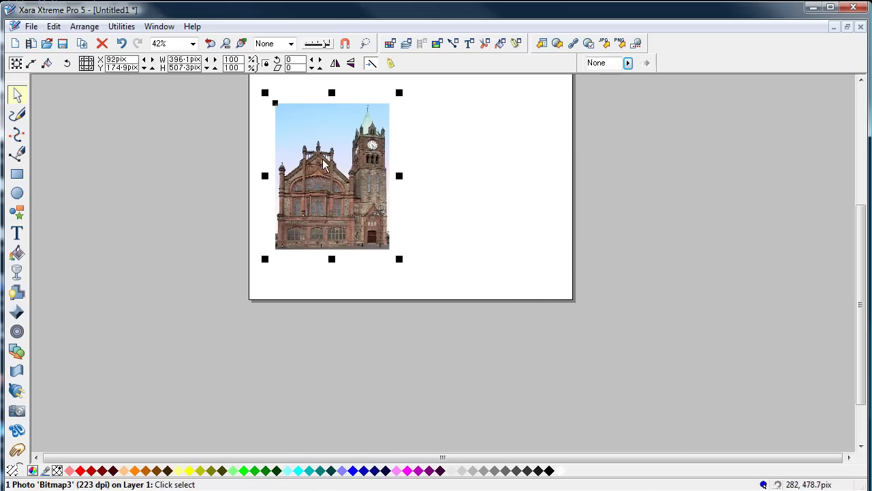
Stretch the cropped photo downward to about 530 pix high, working at 100% zoom.
left_click(225, 43)
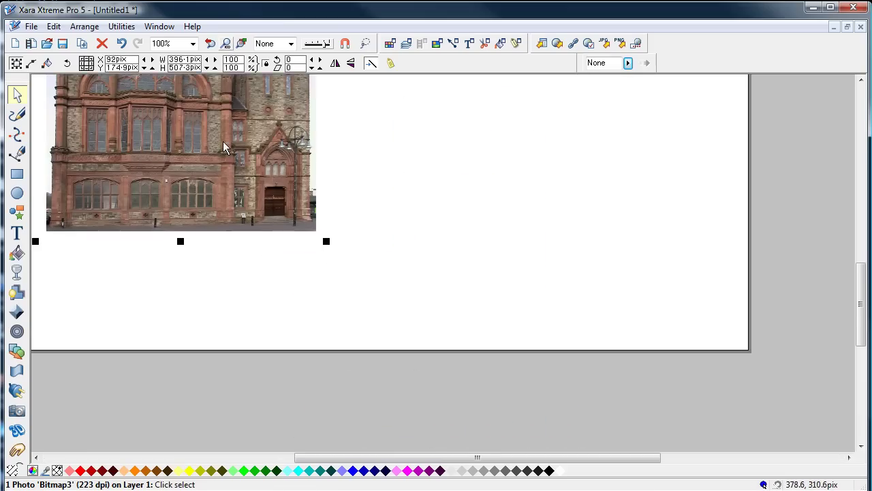
left_click(17, 430)
left_click(176, 291)
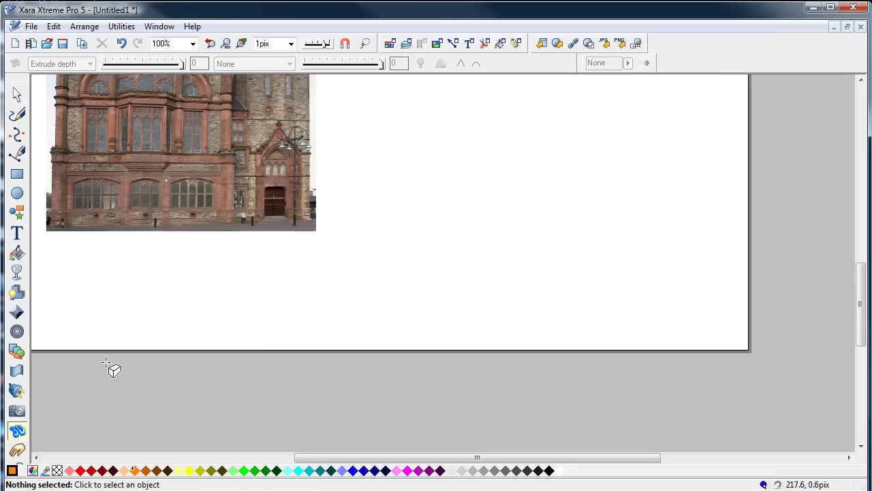
left_click(17, 450)
left_click_drag(182, 236, 351, 428)
left_click(17, 94)
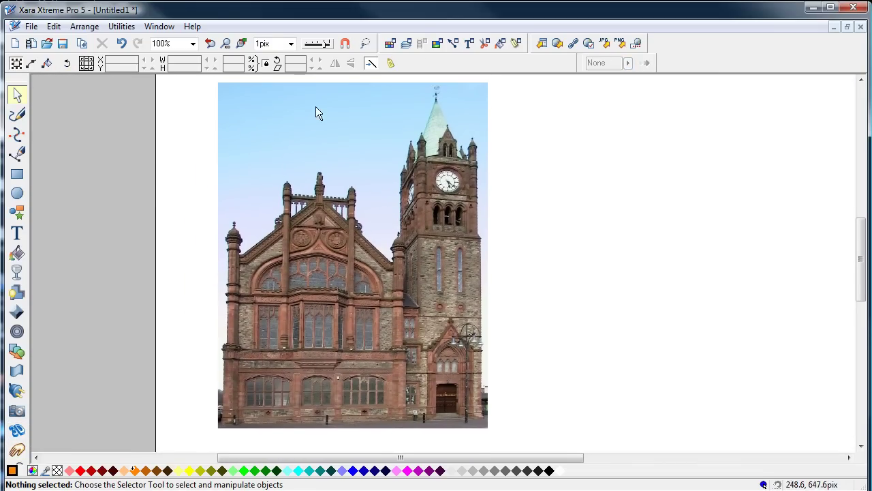
left_click(348, 216)
left_click_drag(353, 436, 353, 452)
left_click(553, 252)
left_click(354, 224)
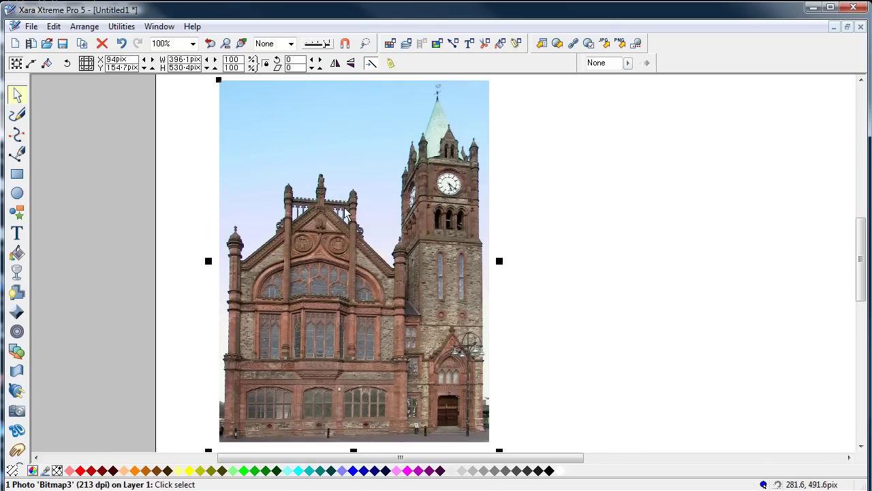
Create a bitmap copy of the resized photo and place it to the right of the original.
left_click(84, 26)
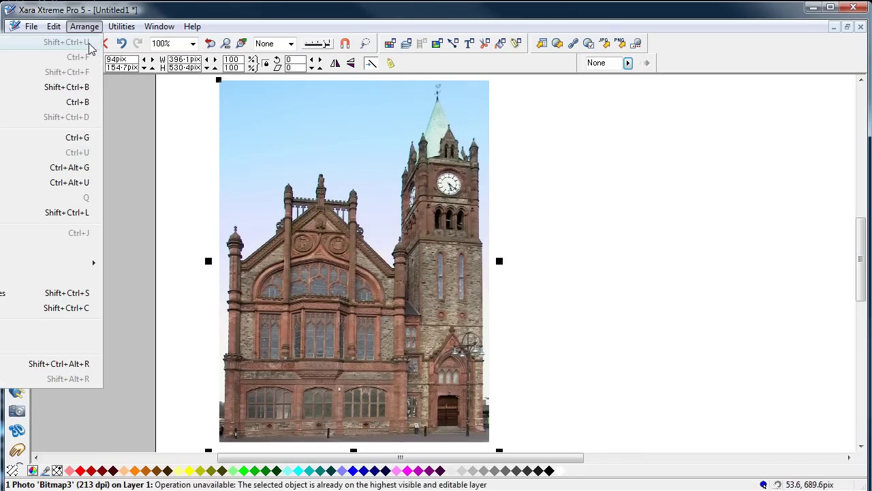
left_click(7, 308)
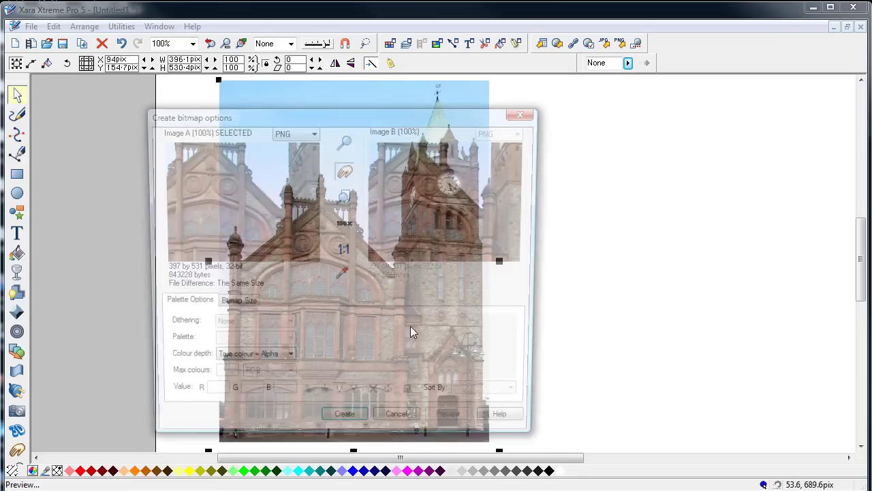
left_click(344, 426)
left_click_drag(407, 350, 603, 343)
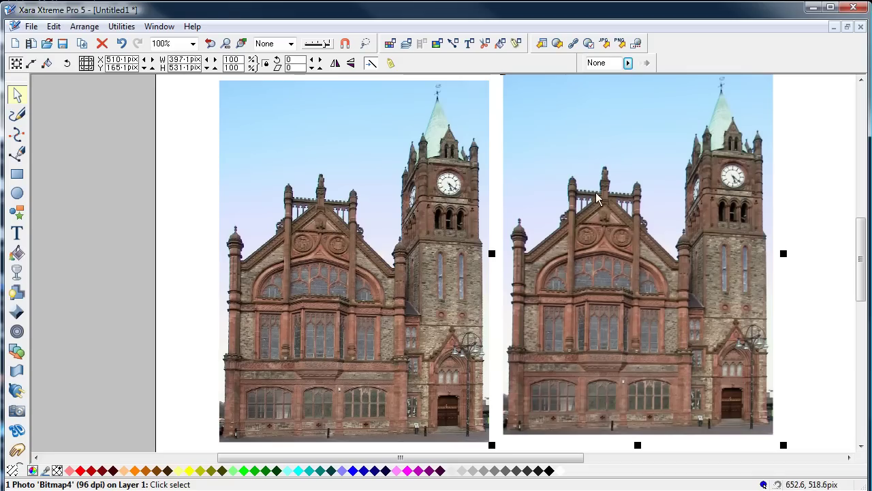
left_click(273, 121)
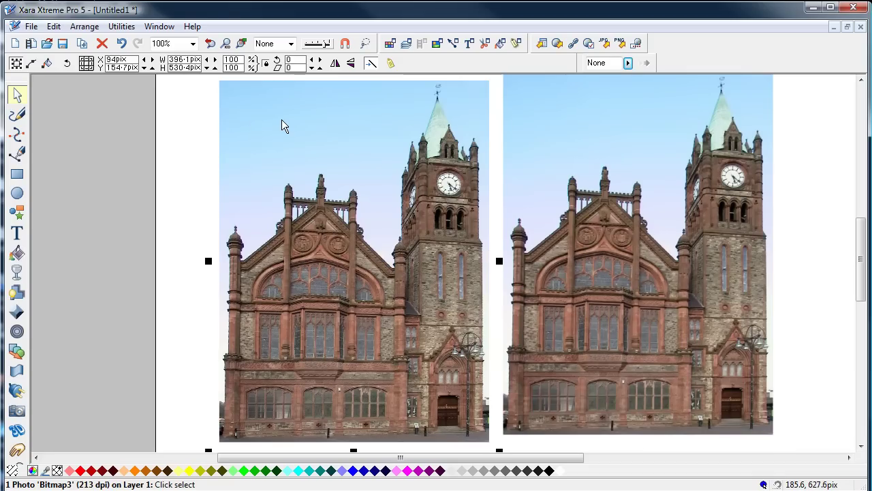